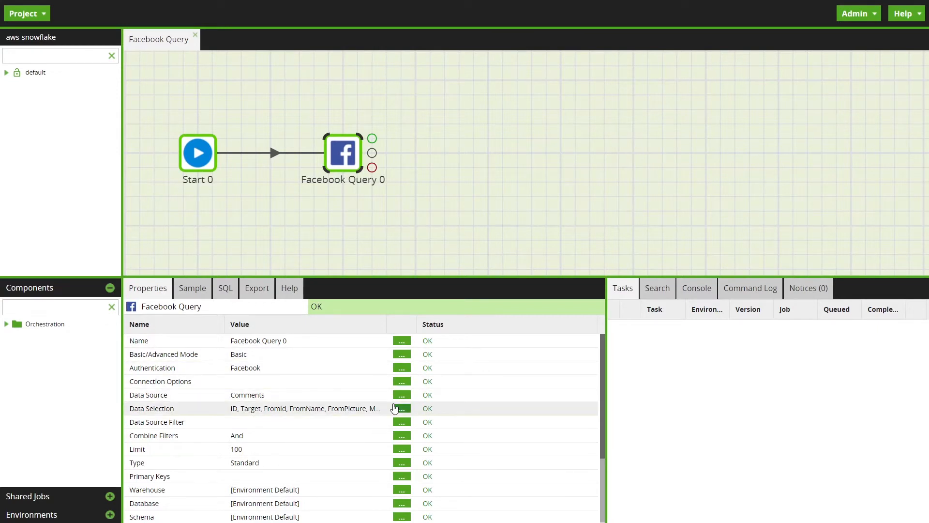
Step: Review the data source options of the Facebook Query component, keeping Comments selected
{"action": "left_click", "coordinate": [402, 395]}
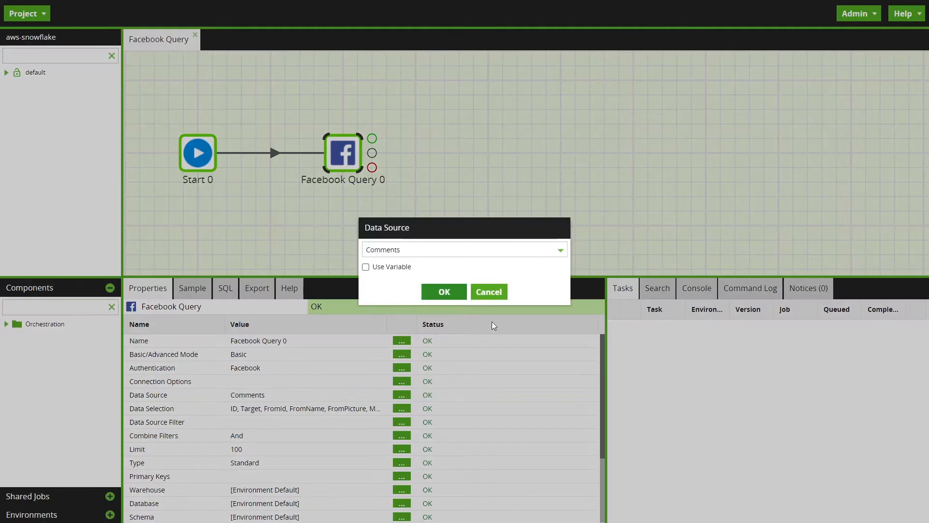
{"action": "left_click", "coordinate": [560, 250]}
{"action": "scroll", "coordinate": [550, 288], "scroll_direction": "down", "scroll_amount": 3}
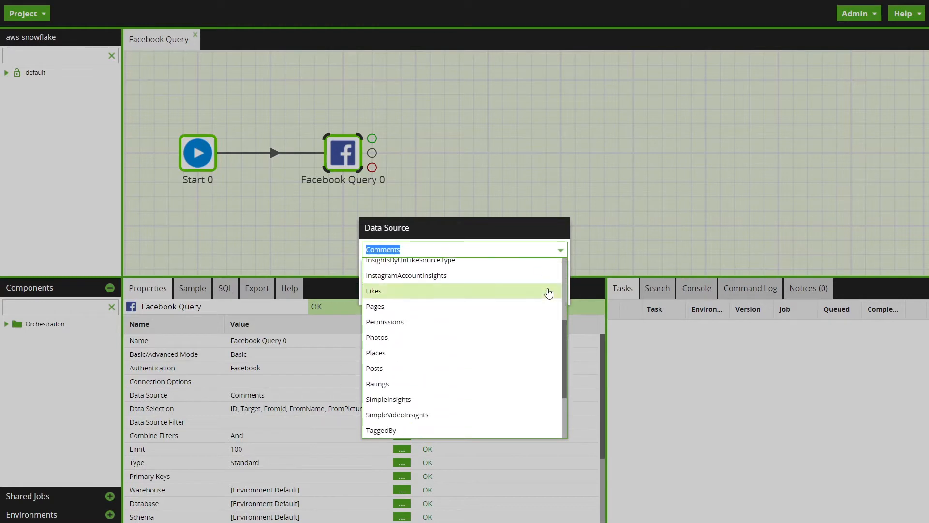
{"action": "scroll", "coordinate": [546, 296], "scroll_direction": "up", "scroll_amount": 3}
{"action": "left_click", "coordinate": [558, 264]}
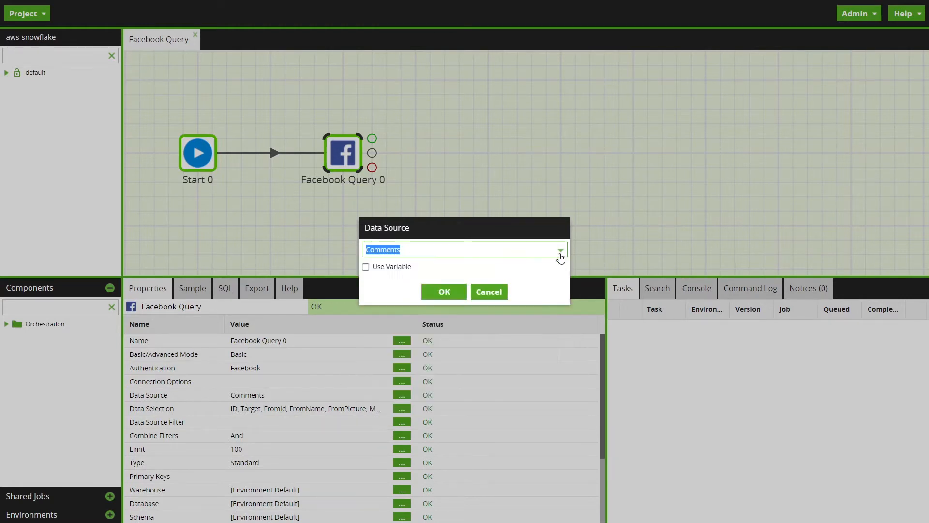
{"action": "left_click", "coordinate": [447, 295]}
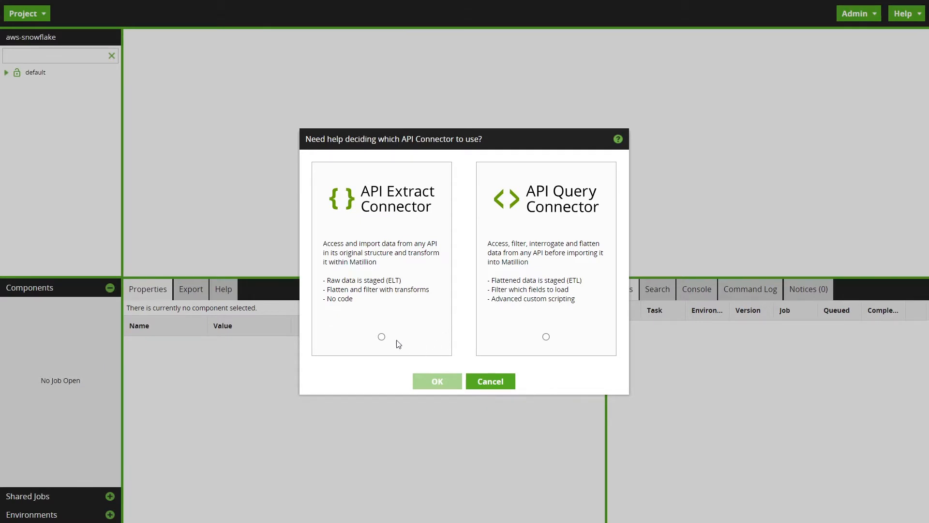
Step: Choose the API Extract Connector and view its extract profiles and the form for adding a profile
{"action": "left_click", "coordinate": [382, 338]}
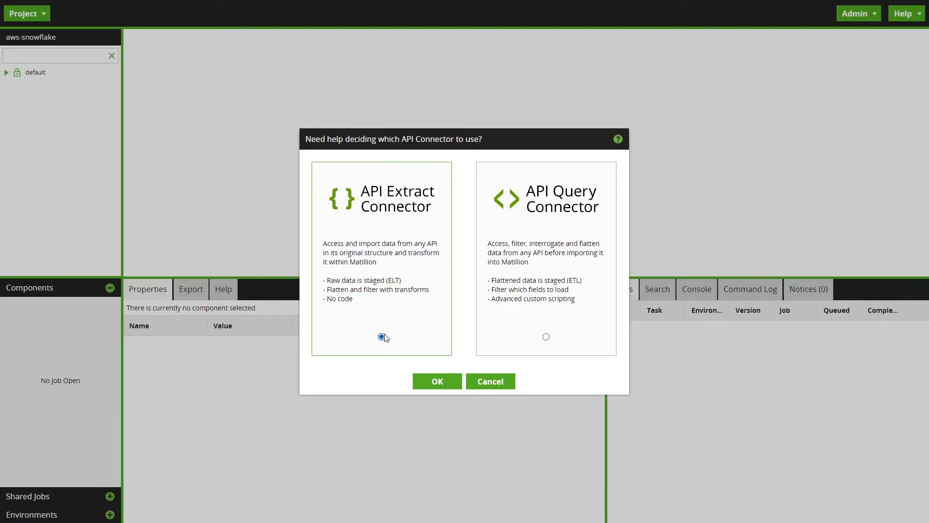
{"action": "left_click", "coordinate": [437, 382]}
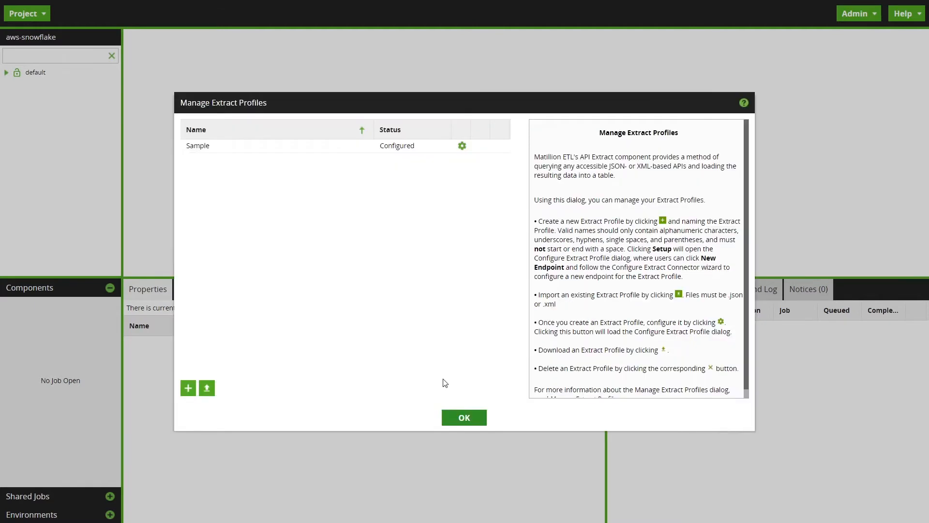
{"action": "left_click", "coordinate": [189, 388]}
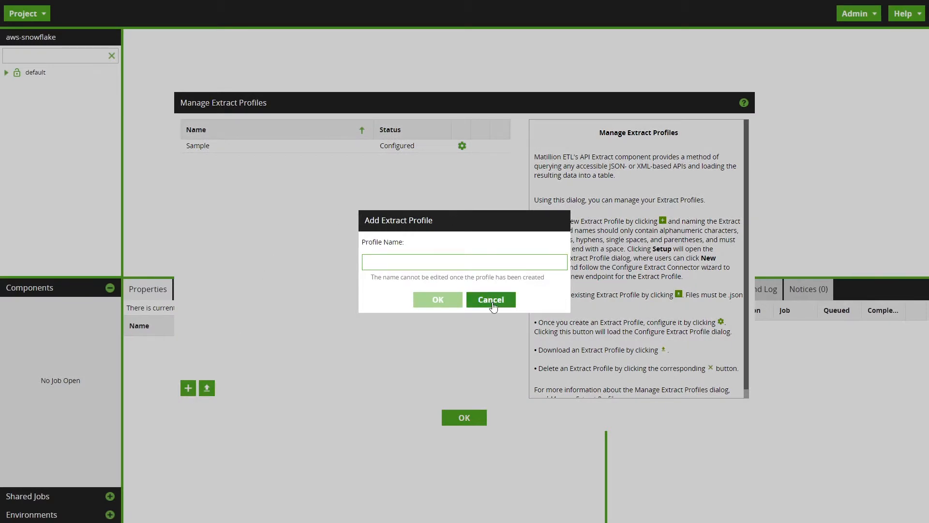
{"action": "left_click", "coordinate": [491, 299]}
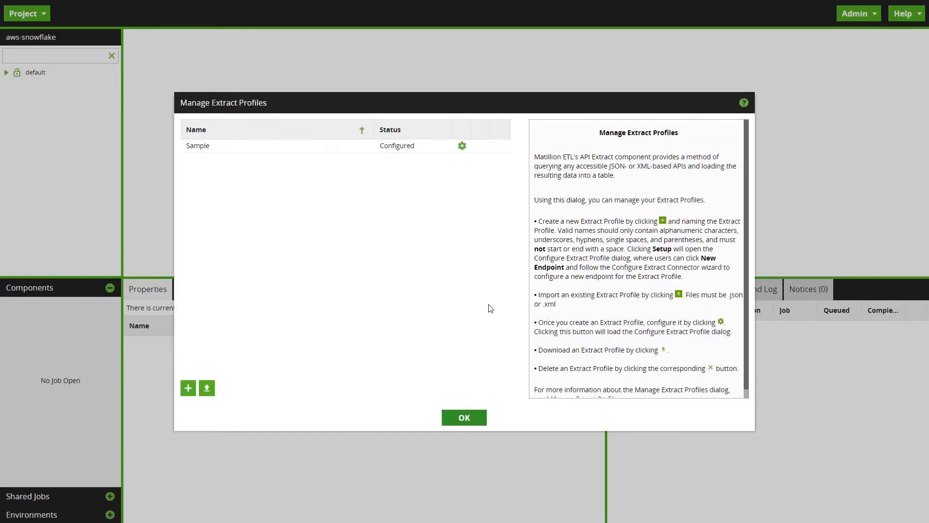
{"action": "left_click", "coordinate": [464, 417]}
Step: Return to the API connector chooser, select the API Query Connector, and view its query profiles and the form for adding one
{"action": "left_click", "coordinate": [48, 15]}
{"action": "mouse_move", "coordinate": [69, 305]}
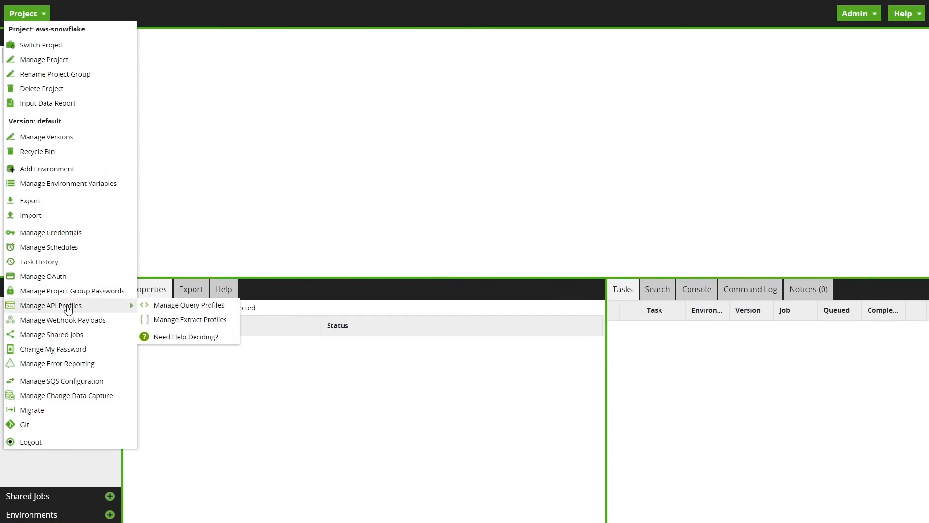
{"action": "left_click", "coordinate": [192, 337]}
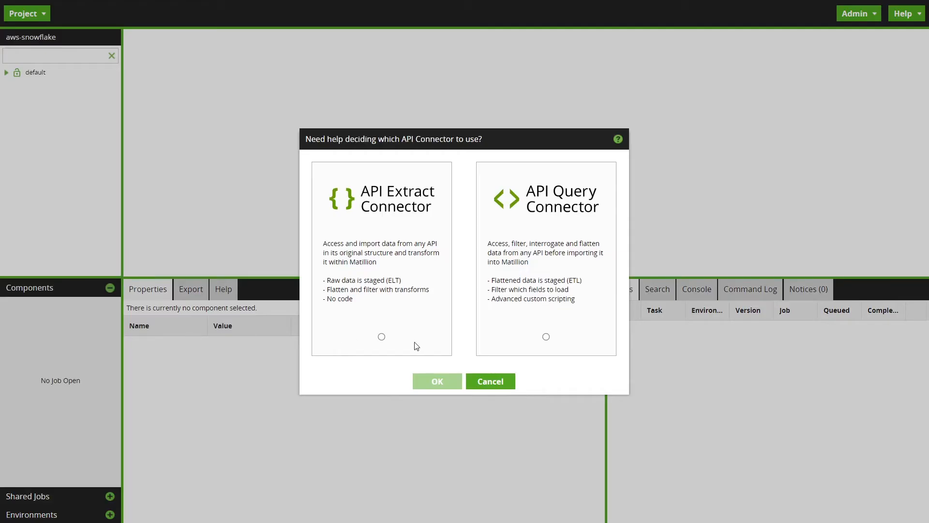
{"action": "left_click", "coordinate": [546, 337]}
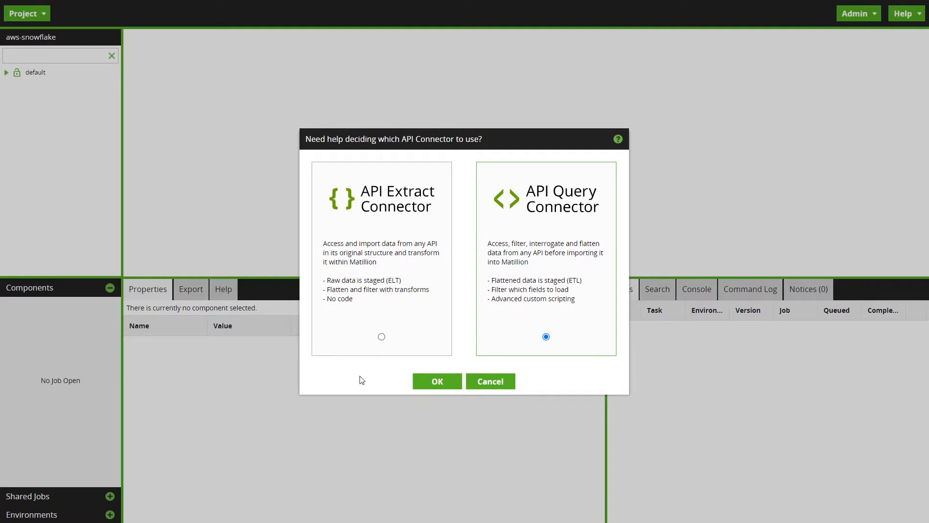
{"action": "left_click", "coordinate": [438, 382]}
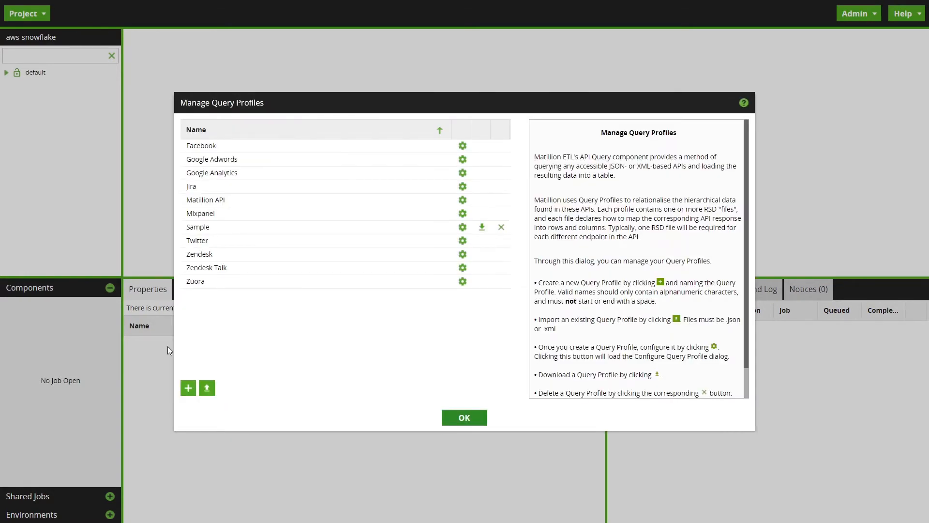
{"action": "left_click", "coordinate": [188, 388]}
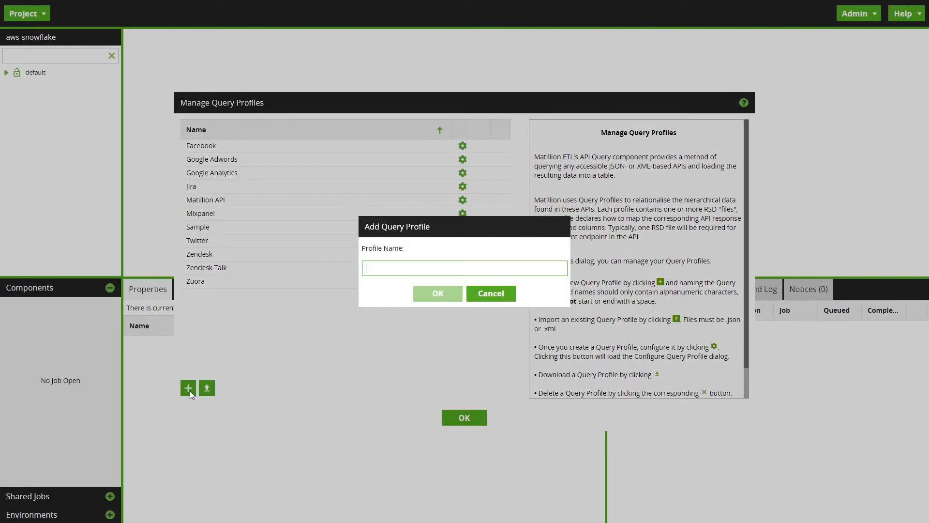
{"action": "left_click", "coordinate": [515, 299]}
{"action": "left_click", "coordinate": [463, 419]}
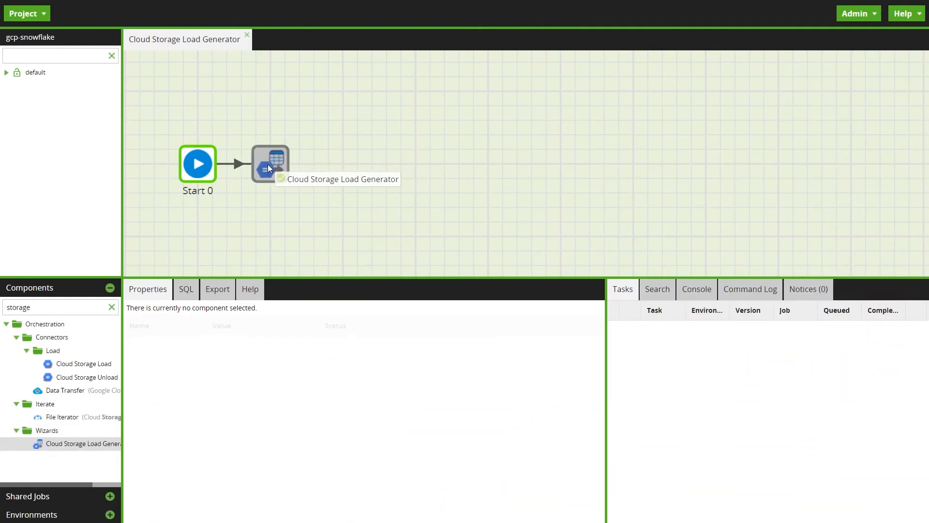
Step: Add a Cloud Storage Load Generator after Start 0 and choose flights_2008.csv from the mtln-misc bucket as its source file
{"action": "double_click", "coordinate": [269, 167]}
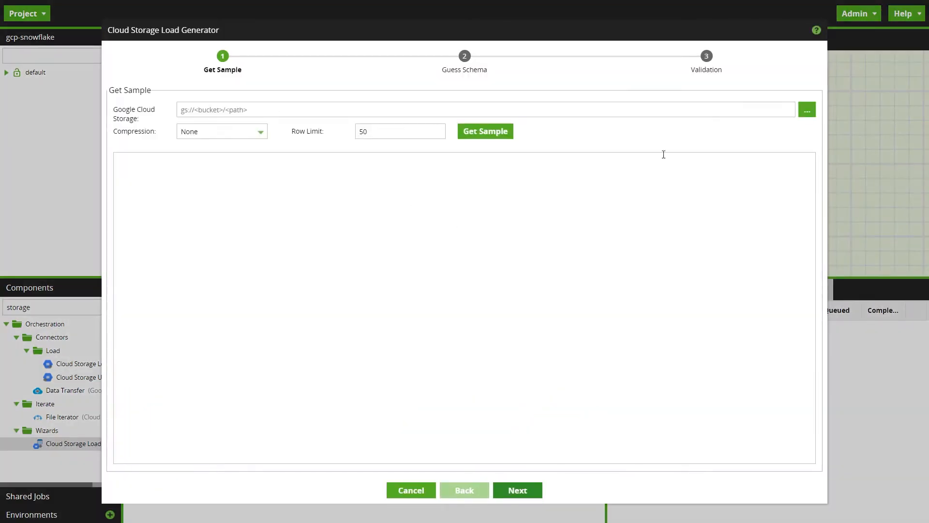
{"action": "left_click", "coordinate": [804, 111]}
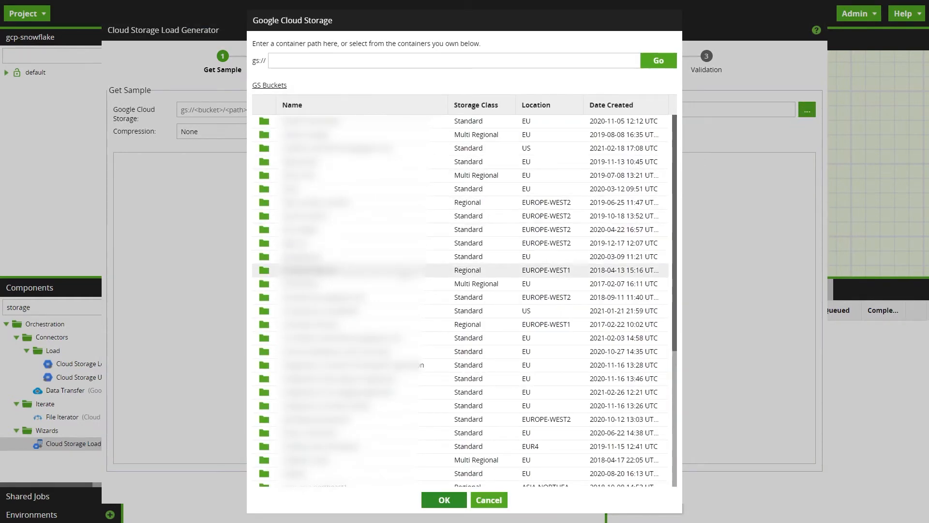
{"action": "scroll", "coordinate": [339, 297], "scroll_direction": "down", "scroll_amount": 5}
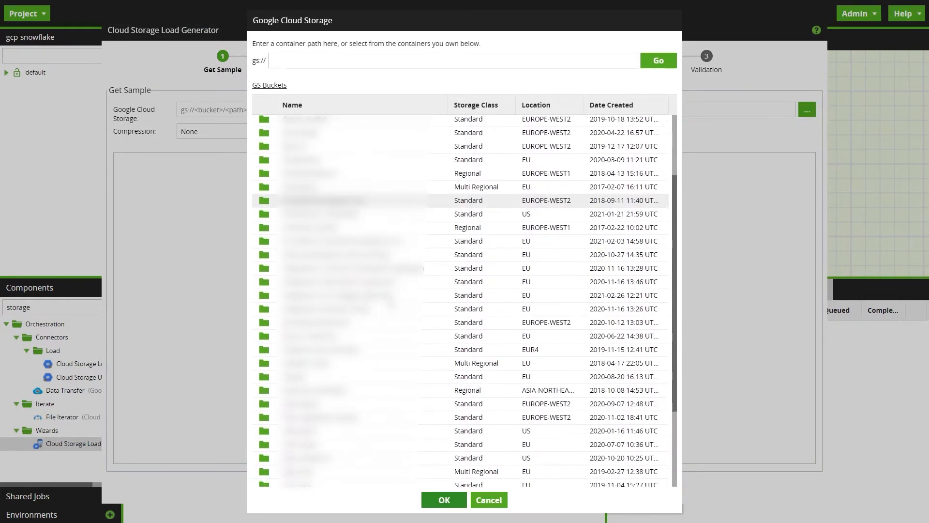
{"action": "double_click", "coordinate": [323, 423]}
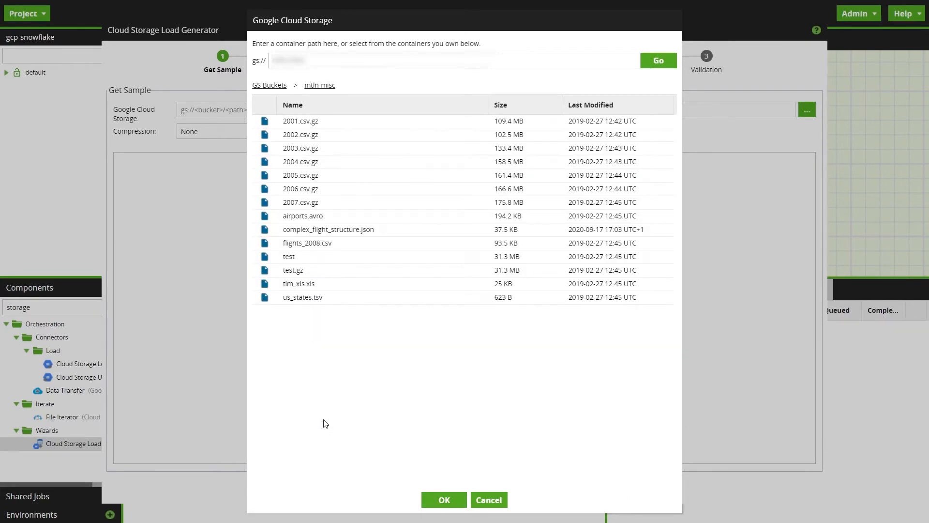
{"action": "left_click", "coordinate": [341, 243]}
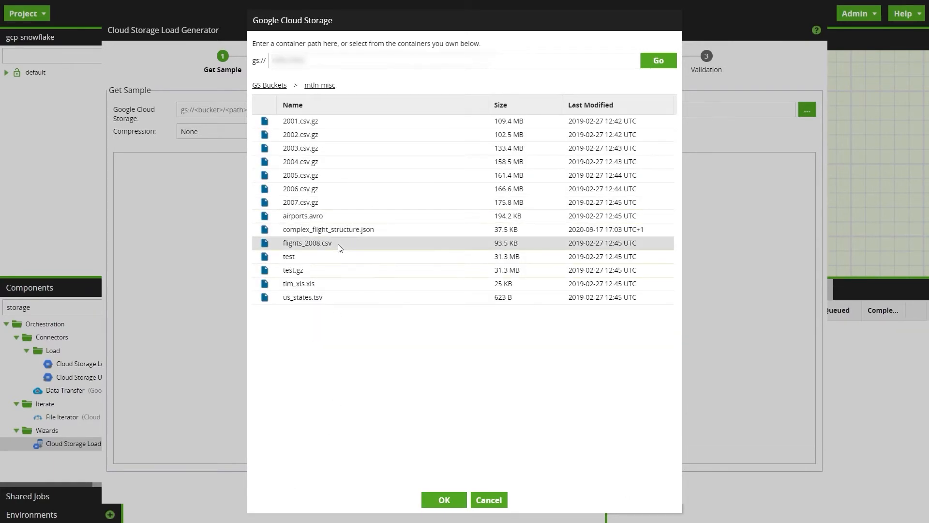
{"action": "left_click", "coordinate": [442, 501]}
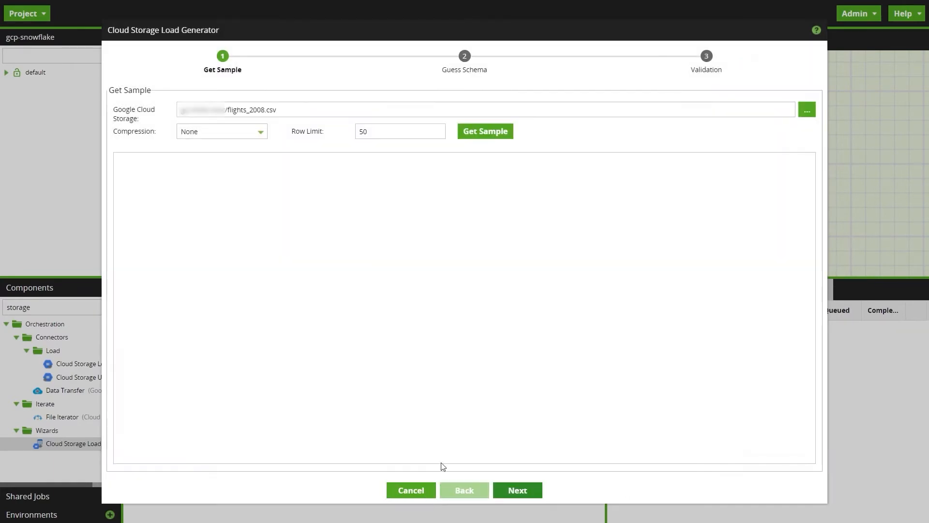
Step: Get a sample of flights_2008.csv with compression None and a row limit of 50, and continue to schema configuration
{"action": "left_click", "coordinate": [261, 133]}
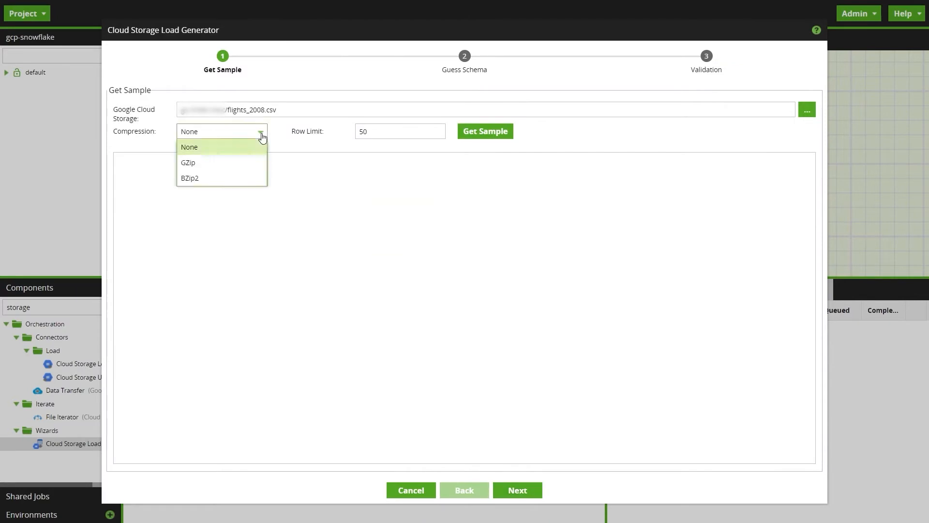
{"action": "left_click", "coordinate": [246, 155]}
{"action": "left_click", "coordinate": [477, 135]}
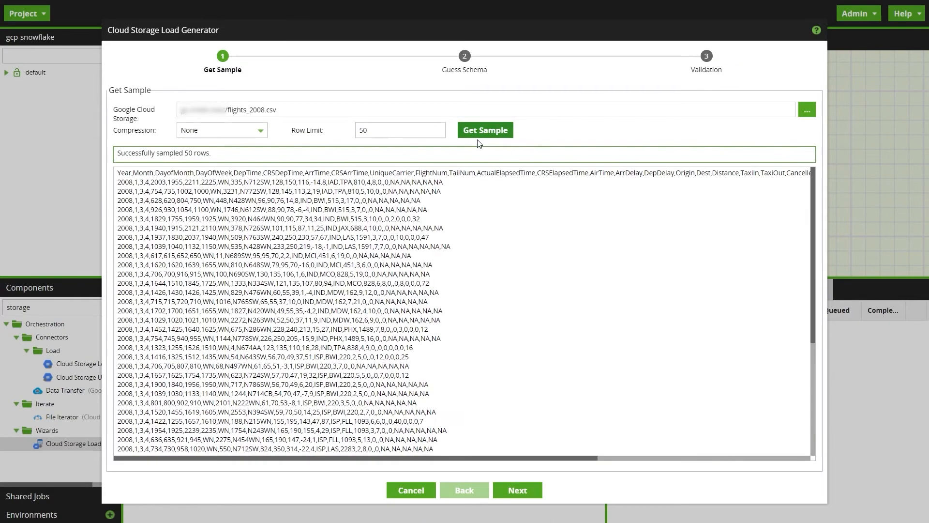
{"action": "left_click", "coordinate": [518, 492]}
Step: Set the field delimiter to a comma and the ignored header rows to 1, and guess the flights2008 table's schema
{"action": "left_click", "coordinate": [222, 228]}
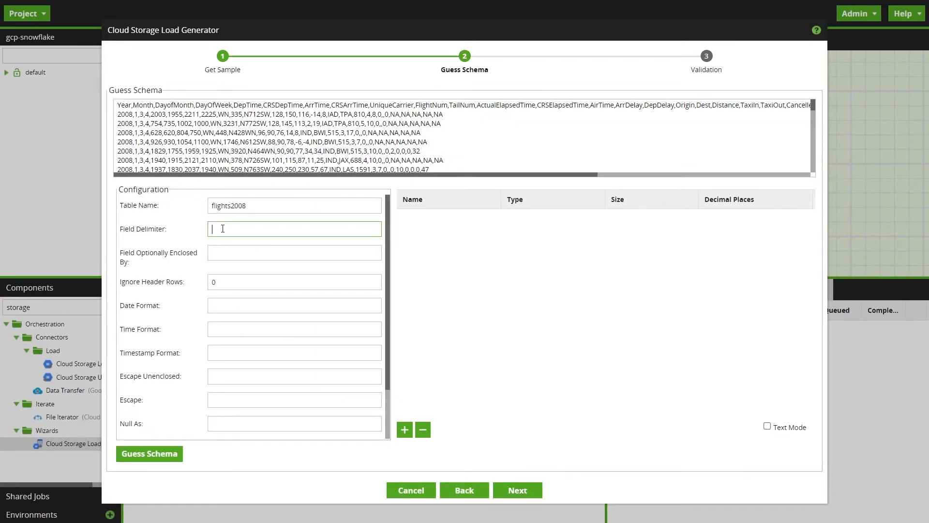
{"action": "left_click", "coordinate": [232, 288]}
{"action": "key", "text": "BackSpace"}
{"action": "type", "text": "1"}
{"action": "key", "text": "Tab"}
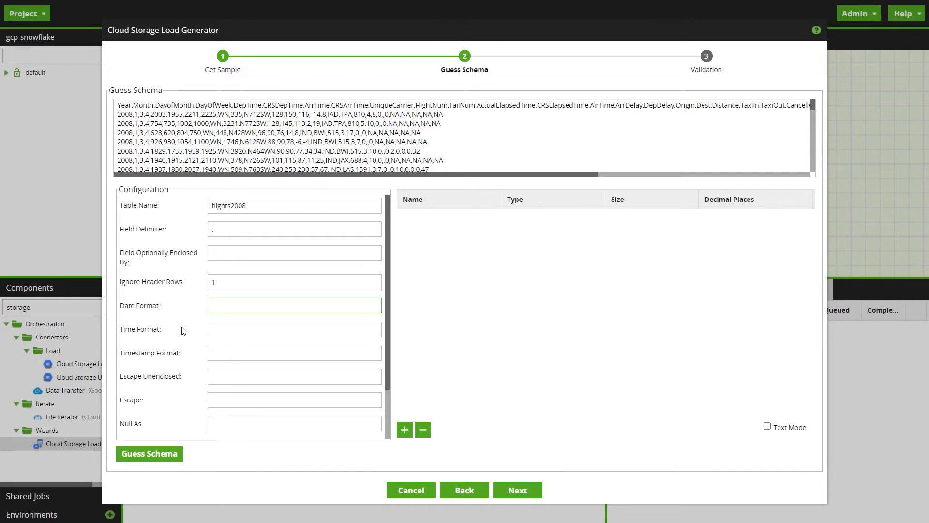
{"action": "left_click", "coordinate": [153, 458]}
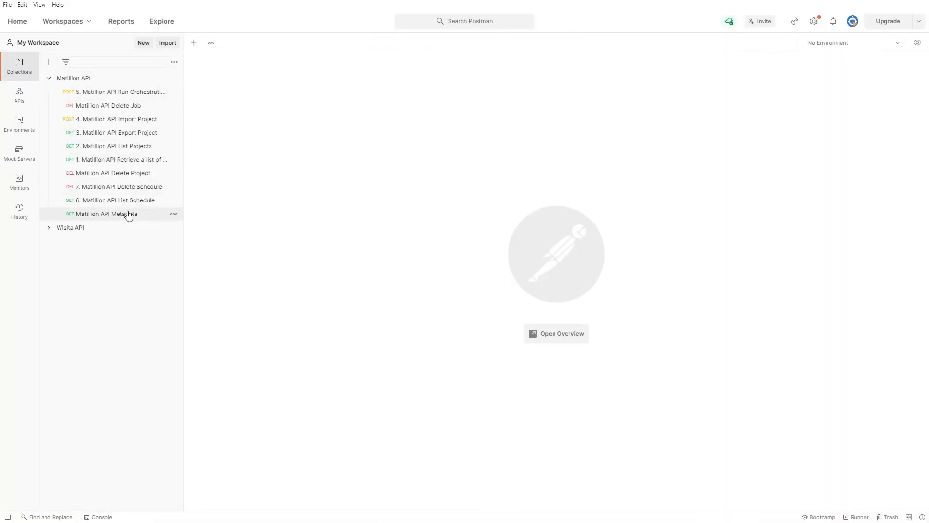
Step: Switch to Postman, send the Matillion API Metadata request, and examine the SQL section of the lineage response
{"action": "left_click", "coordinate": [128, 215]}
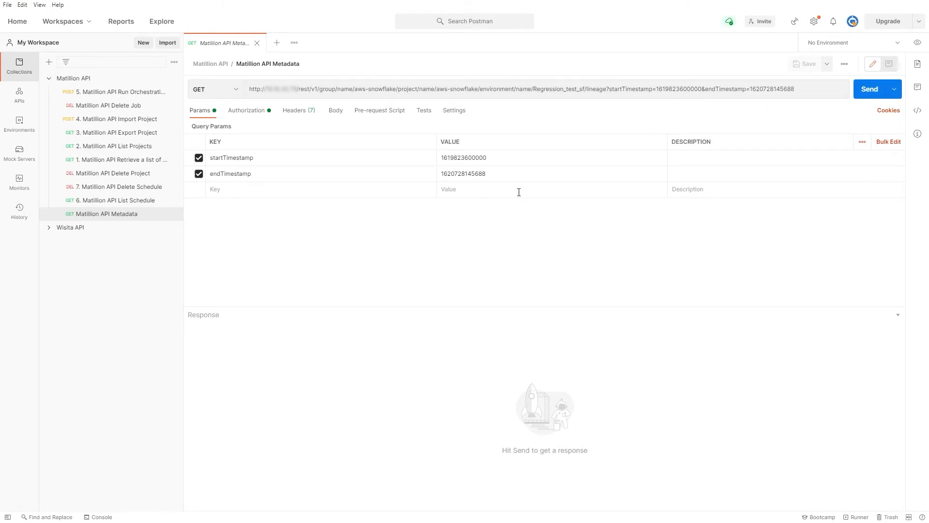
{"action": "left_click", "coordinate": [860, 91]}
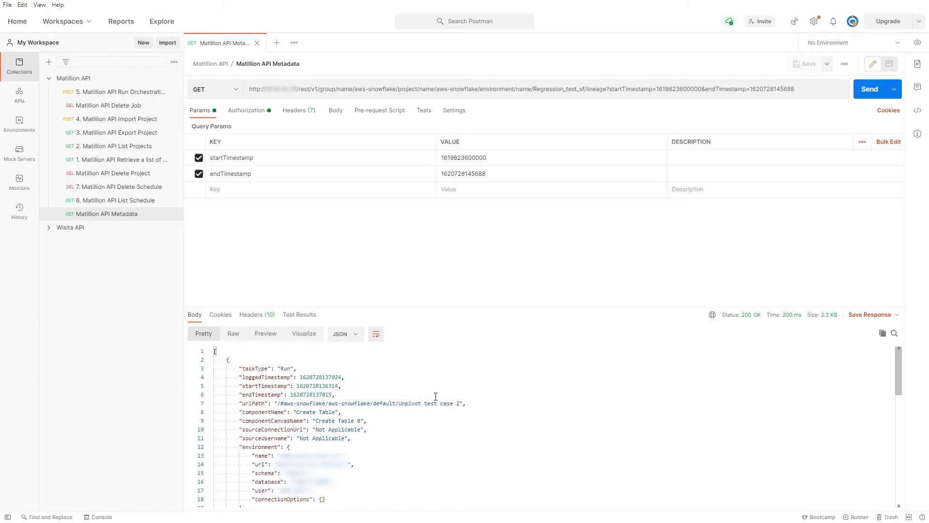
{"action": "left_click_drag", "start_coordinate": [898, 379], "coordinate": [898, 425]}
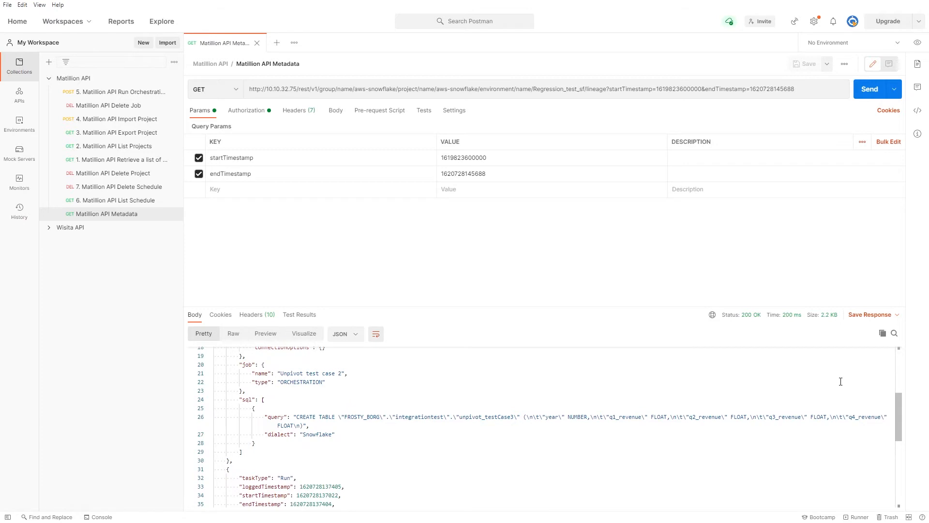
{"action": "left_click", "coordinate": [245, 399]}
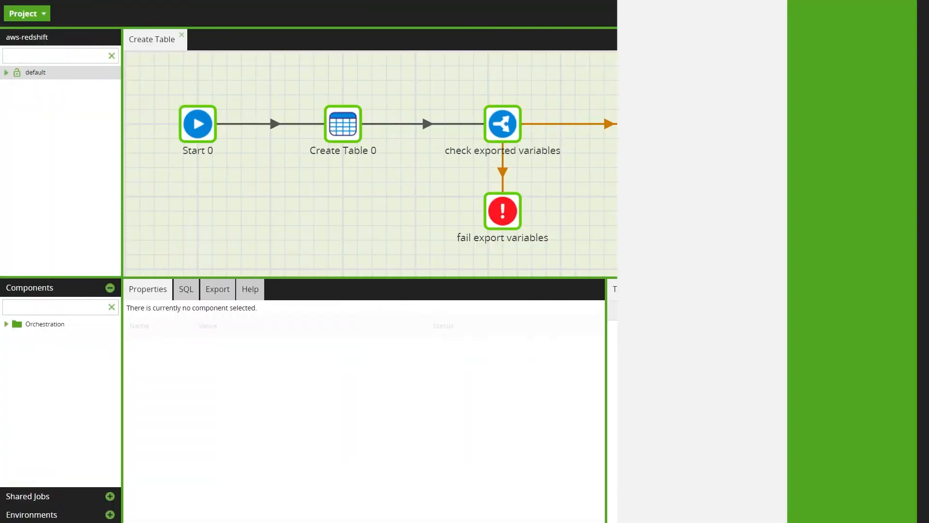
Step: In the Table Metadata of Create Table 0, enter the comment "1 = success 0 = failure" for the status column
{"action": "left_click", "coordinate": [345, 138]}
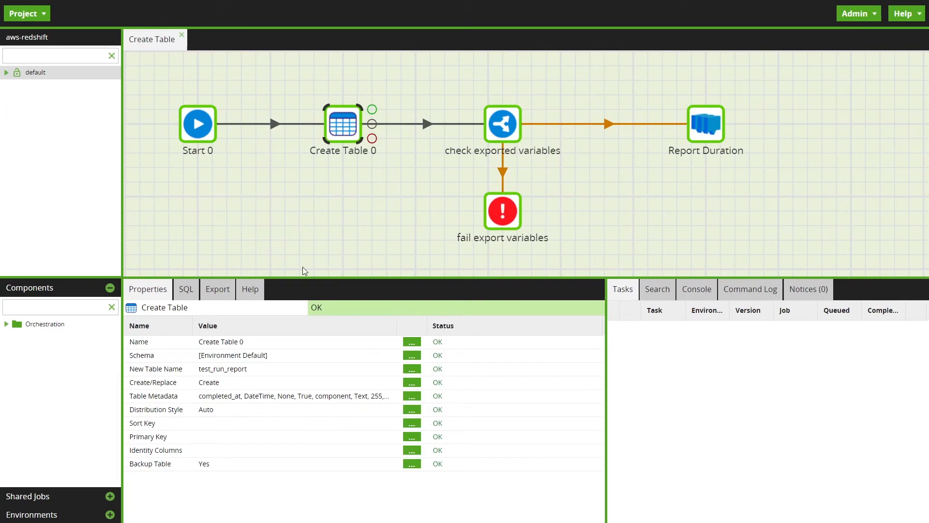
{"action": "left_click", "coordinate": [412, 396]}
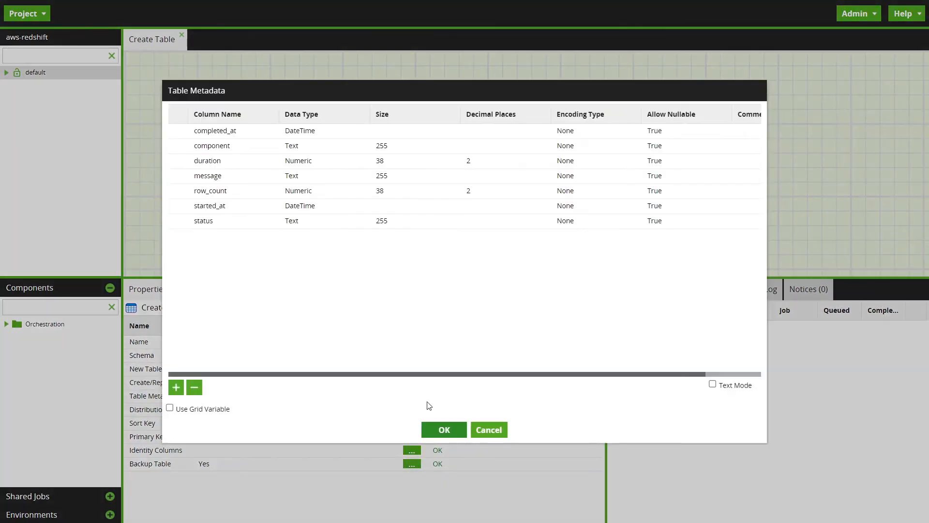
{"action": "left_click_drag", "start_coordinate": [767, 341], "coordinate": [868, 339]}
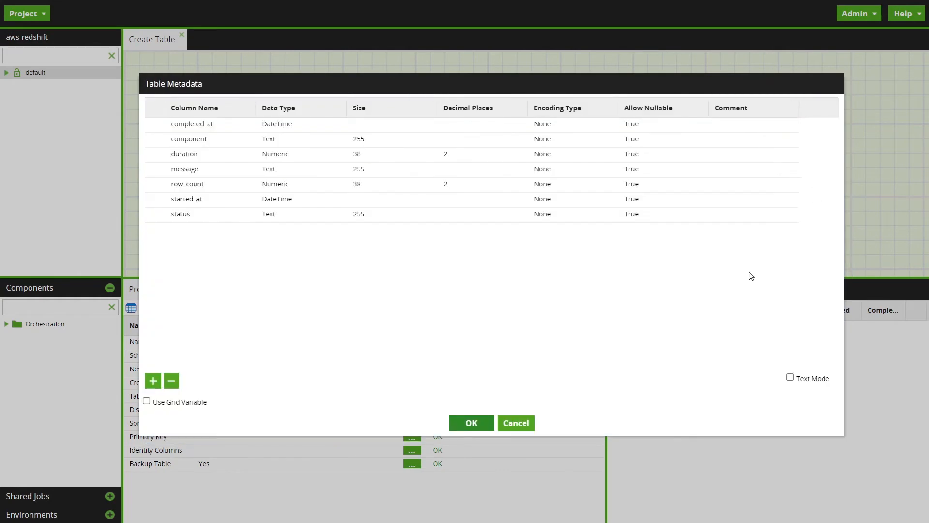
{"action": "left_click", "coordinate": [740, 218]}
{"action": "type", "text": "1 = success 0 = failure"}
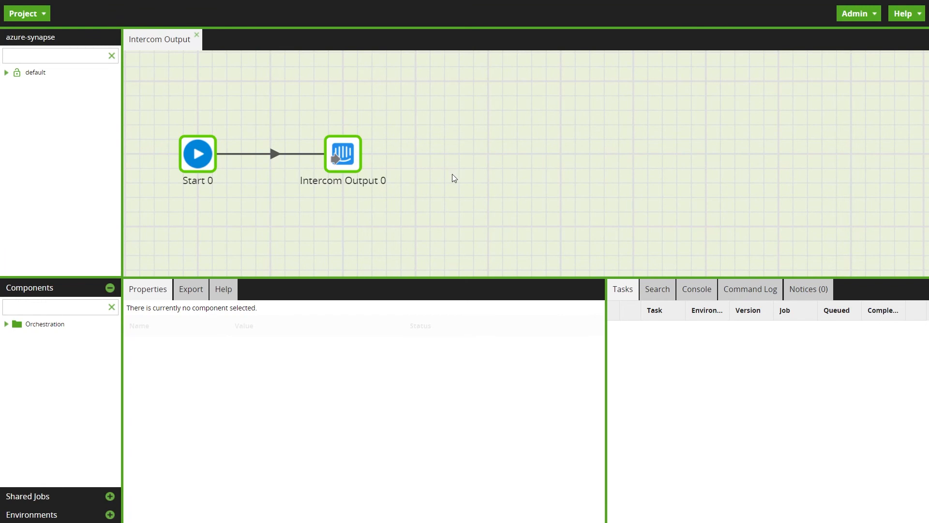
{"action": "left_click", "coordinate": [348, 164]}
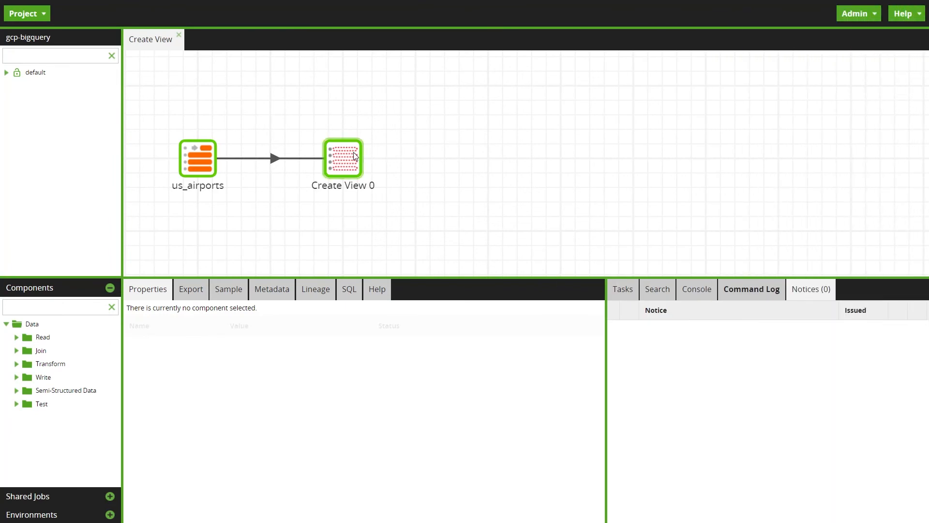
Step: View the properties of the Create View 0 component connected to us_airports
{"action": "left_click", "coordinate": [354, 155]}
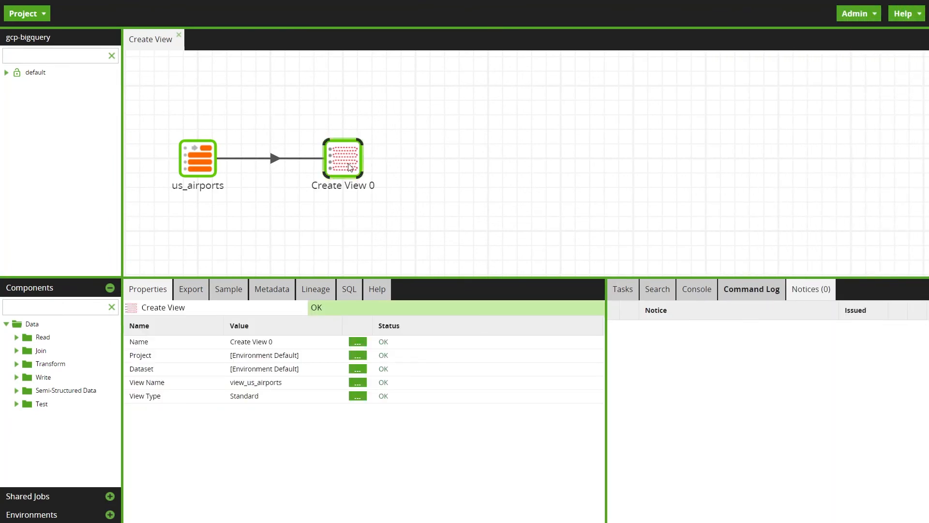
Step: Change the view type of the Create View 0 component to Materialized
{"action": "left_click", "coordinate": [359, 398]}
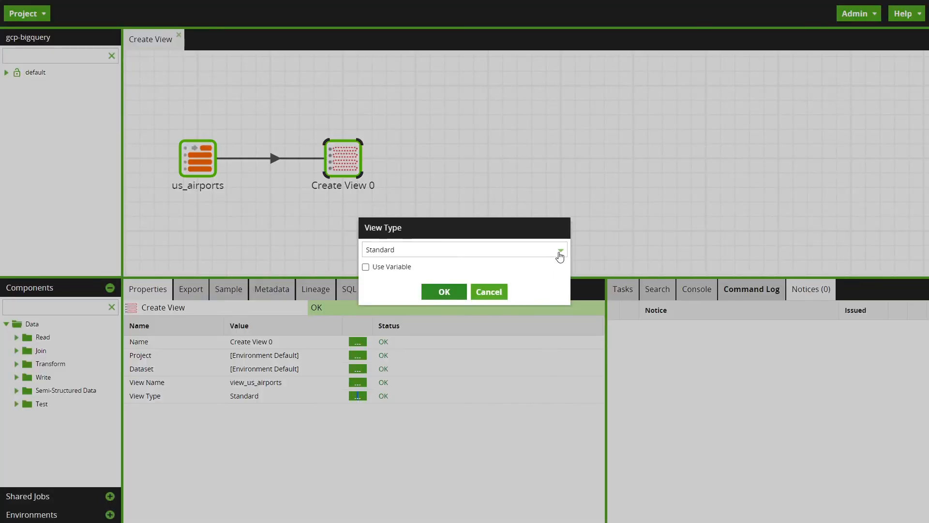
{"action": "left_click", "coordinate": [560, 250]}
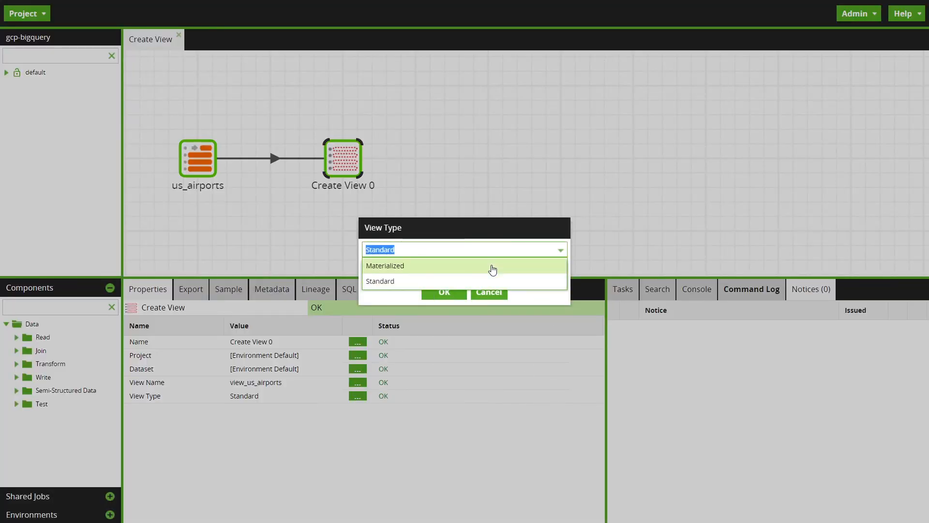
{"action": "left_click", "coordinate": [492, 270]}
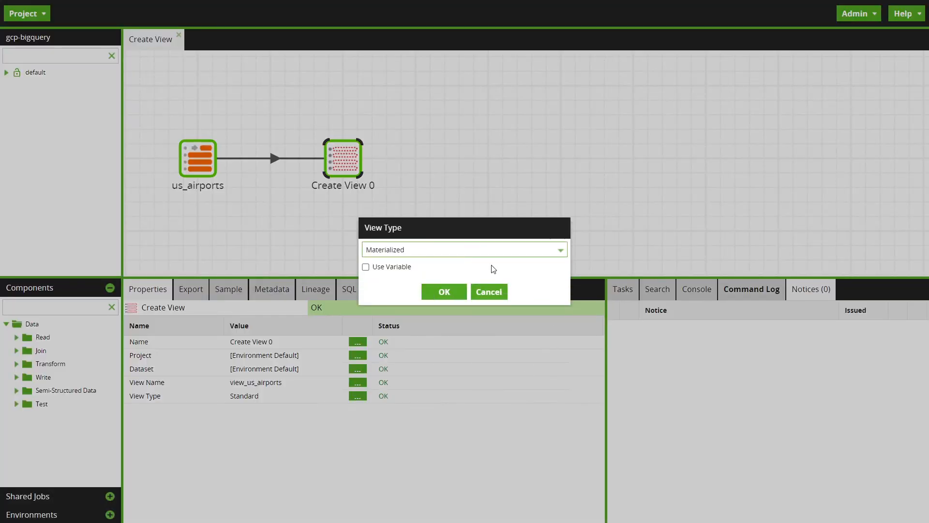
{"action": "left_click", "coordinate": [445, 291]}
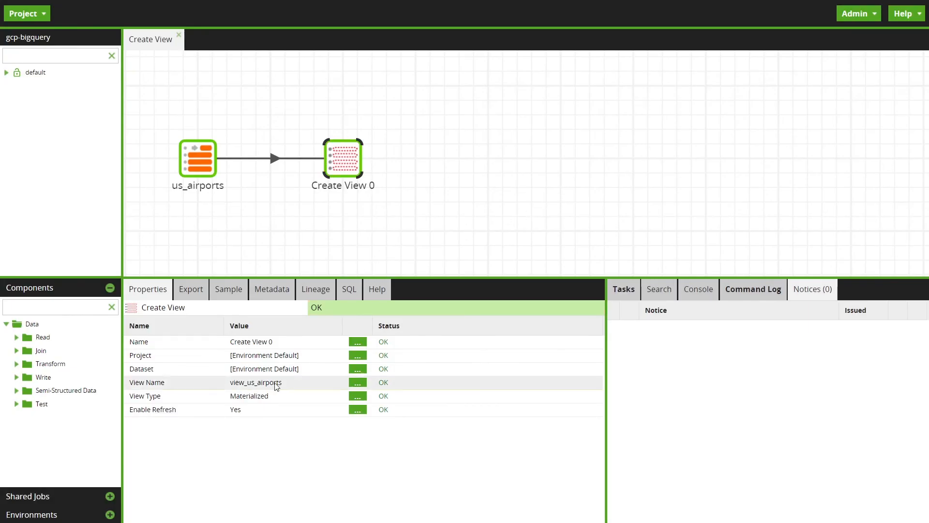
Step: Set Enable Refresh to Yes for the materialized view in Create View 0
{"action": "left_click", "coordinate": [358, 410]}
{"action": "left_click", "coordinate": [512, 254]}
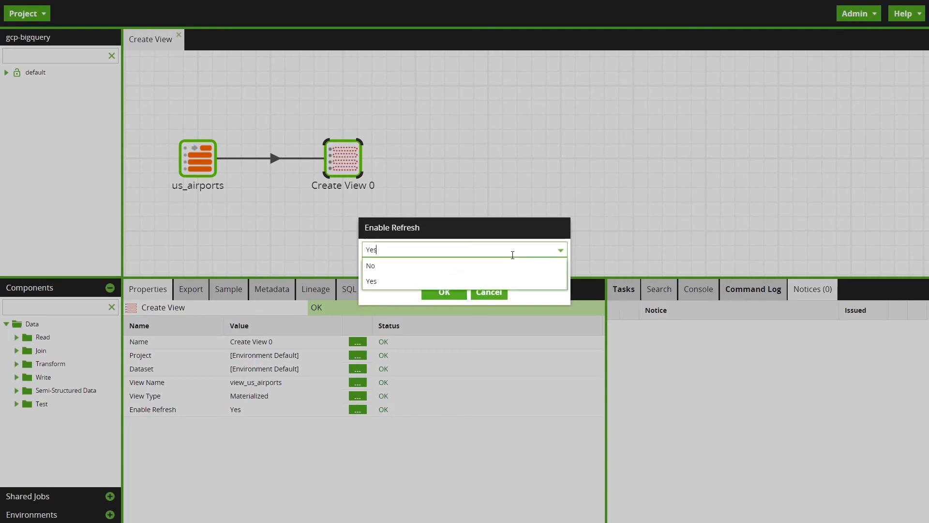
{"action": "left_click", "coordinate": [500, 286]}
{"action": "left_click", "coordinate": [444, 292]}
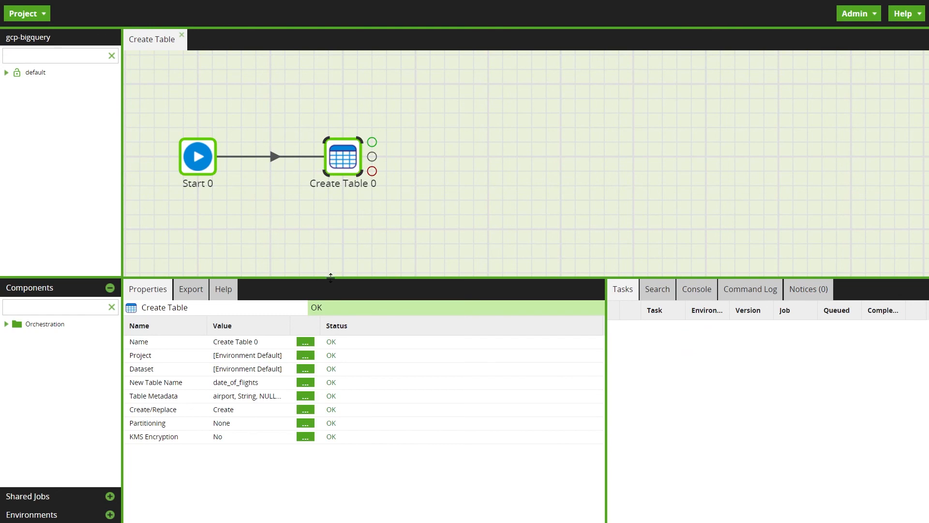
Step: Set the partitioning of the date_of_flights table in Create Table 0 to Day
{"action": "left_click", "coordinate": [313, 423]}
{"action": "left_click", "coordinate": [559, 251]}
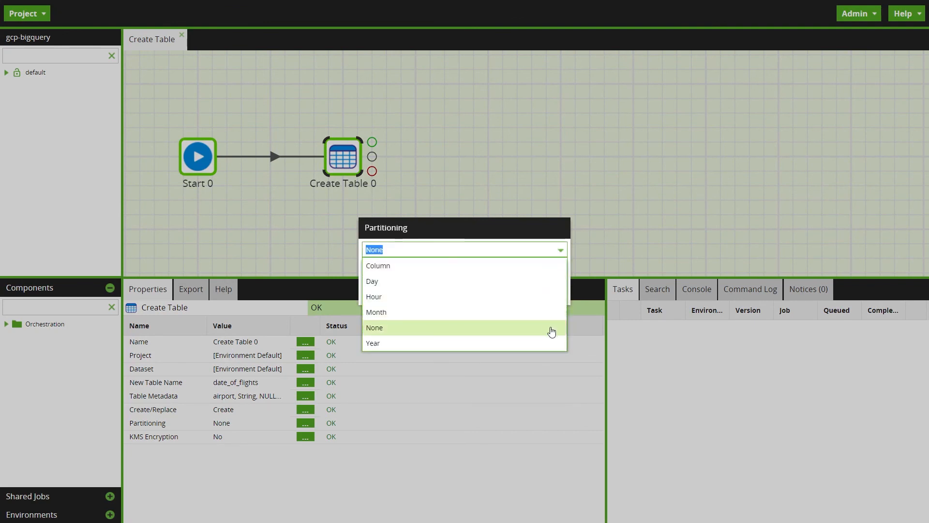
{"action": "left_click", "coordinate": [538, 289]}
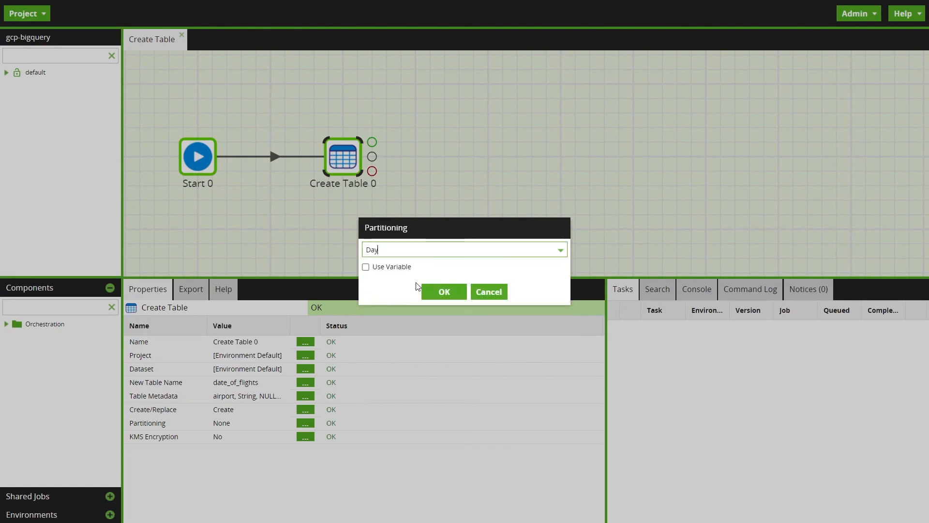
{"action": "left_click", "coordinate": [443, 291]}
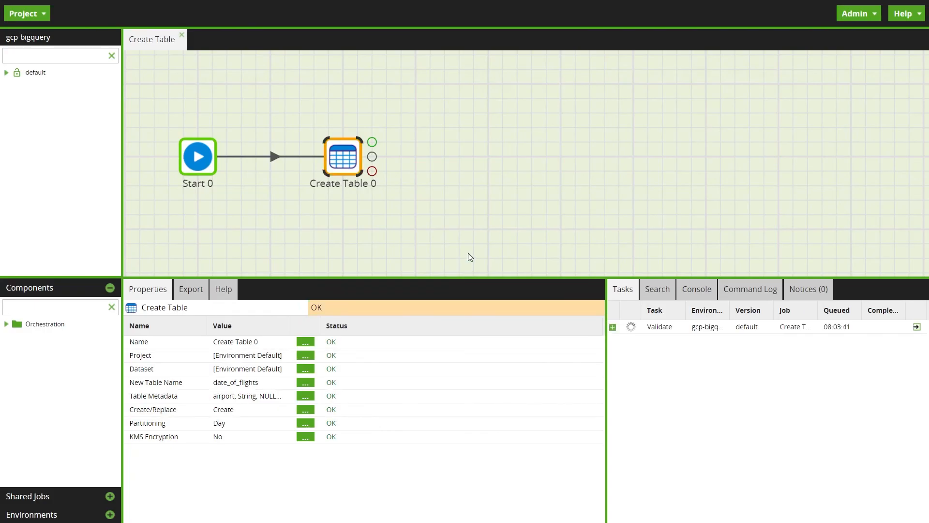